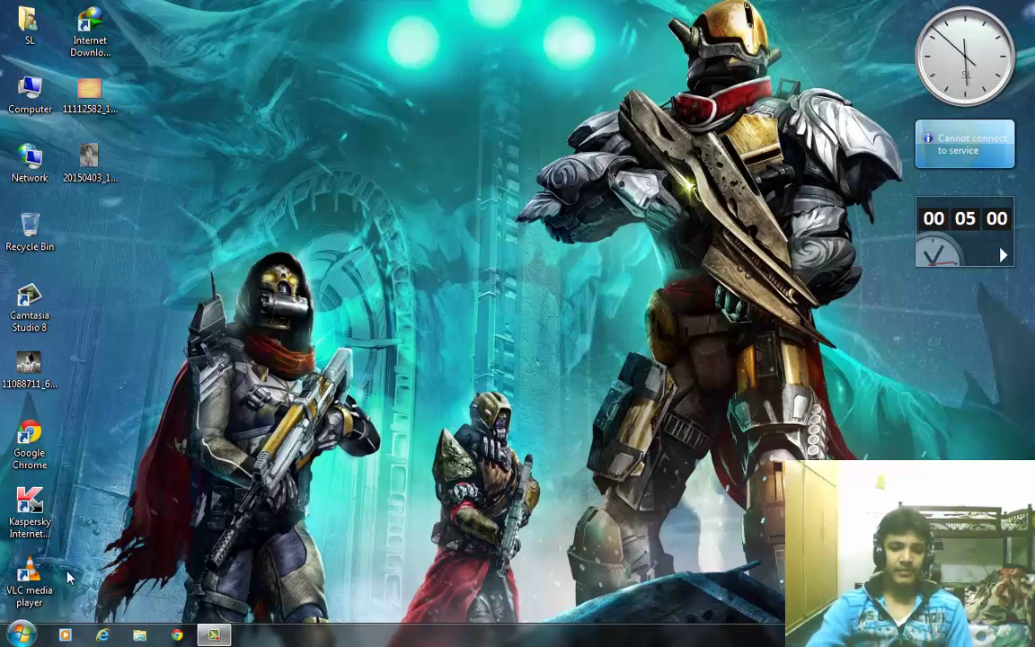
Launch Chrome, switch ZenMate protection off, and open the Facebook profile timeline
left_click(177, 635)
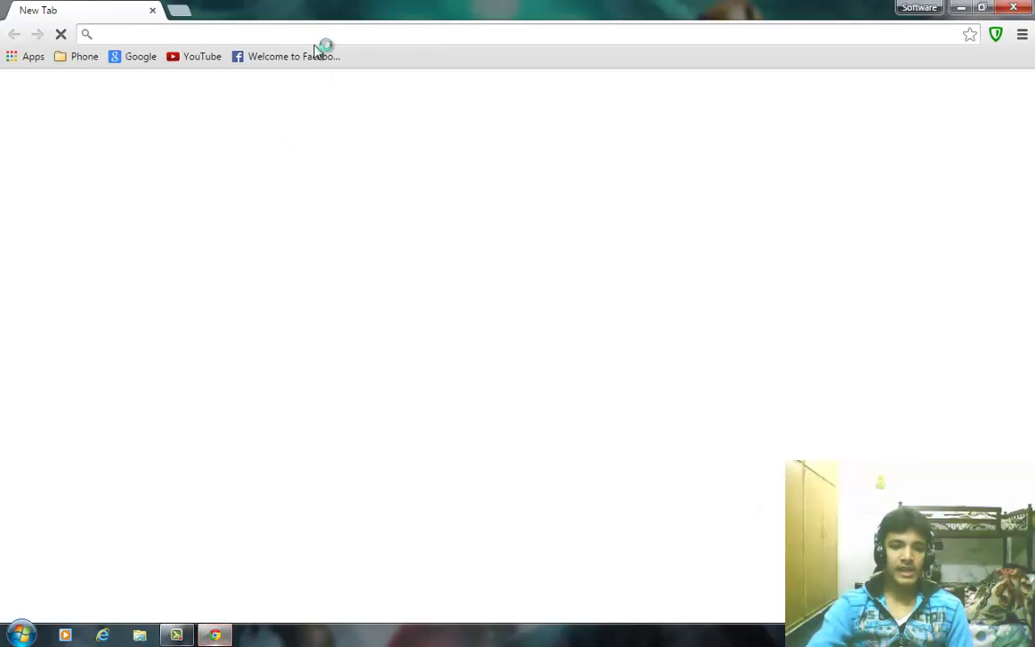
left_click(996, 34)
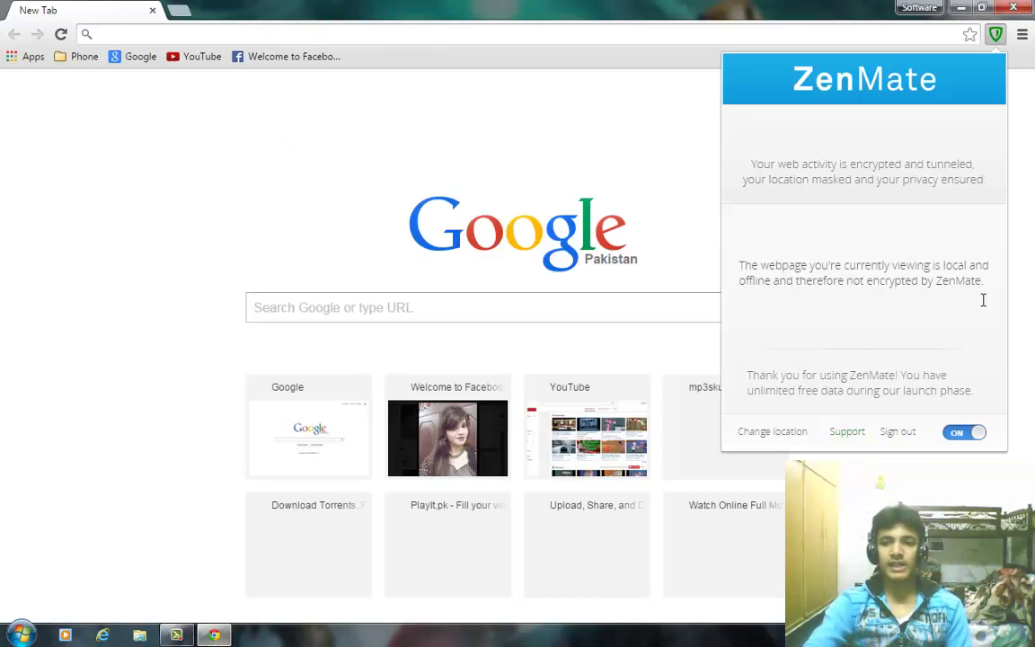
left_click(972, 434)
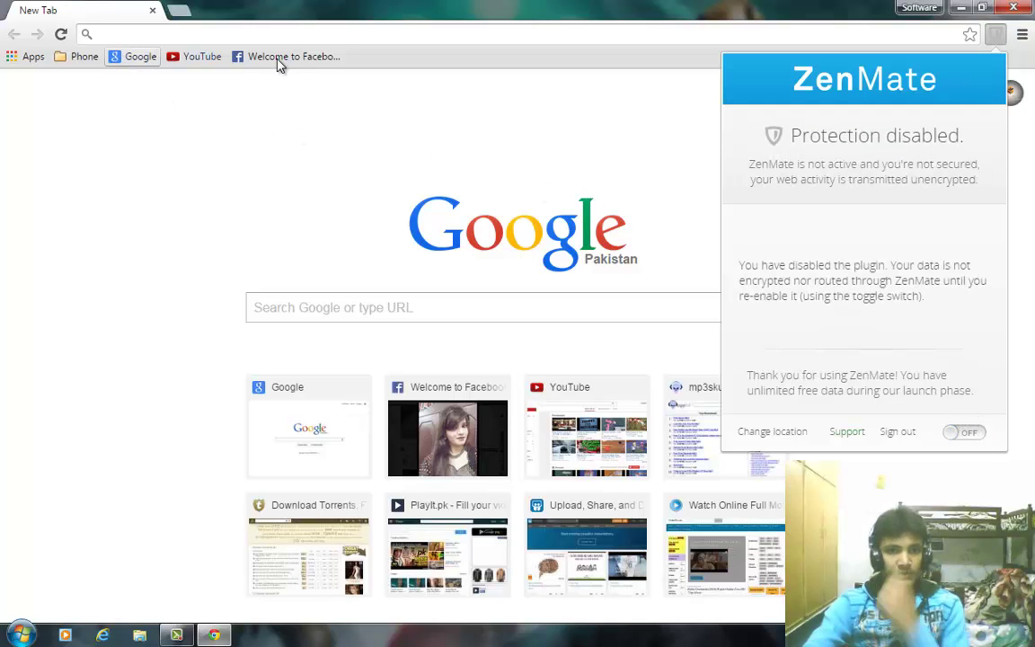
left_click(286, 57)
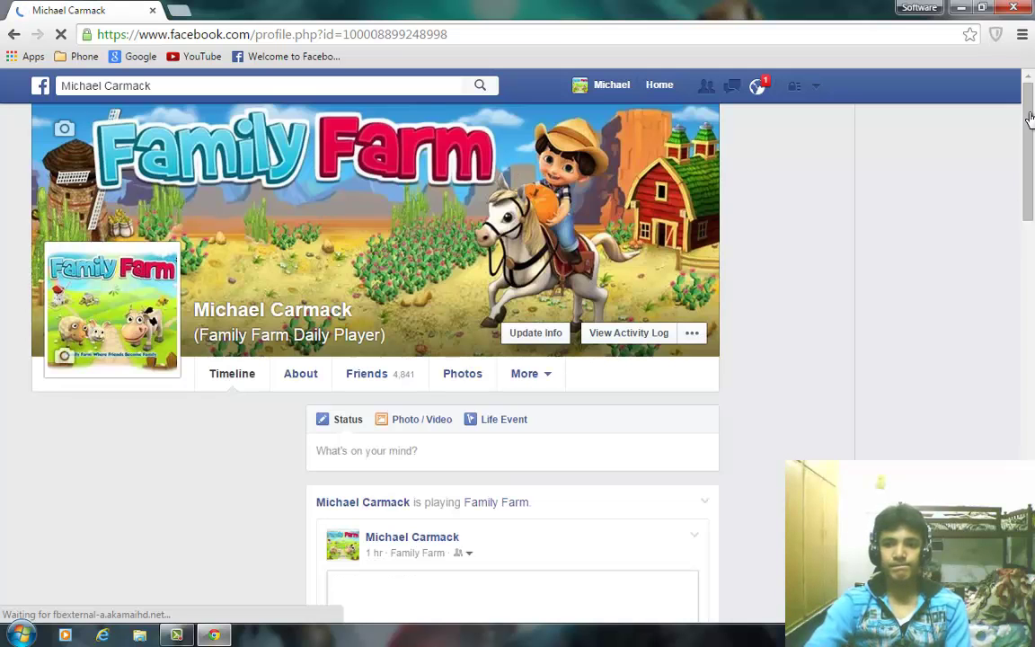
scroll(1027, 176, "down", 3)
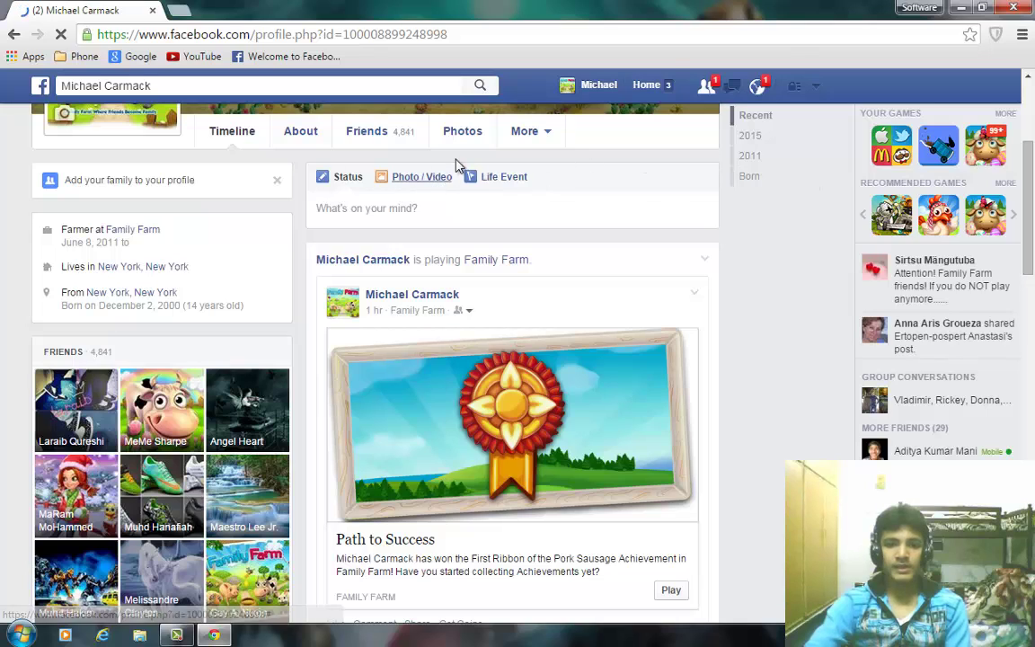
Reveal the desktop and preview the photo 20150403_141232 in Photo Viewer
left_click(960, 11)
left_click_drag(79, 160, 355, 155)
double_click(356, 153)
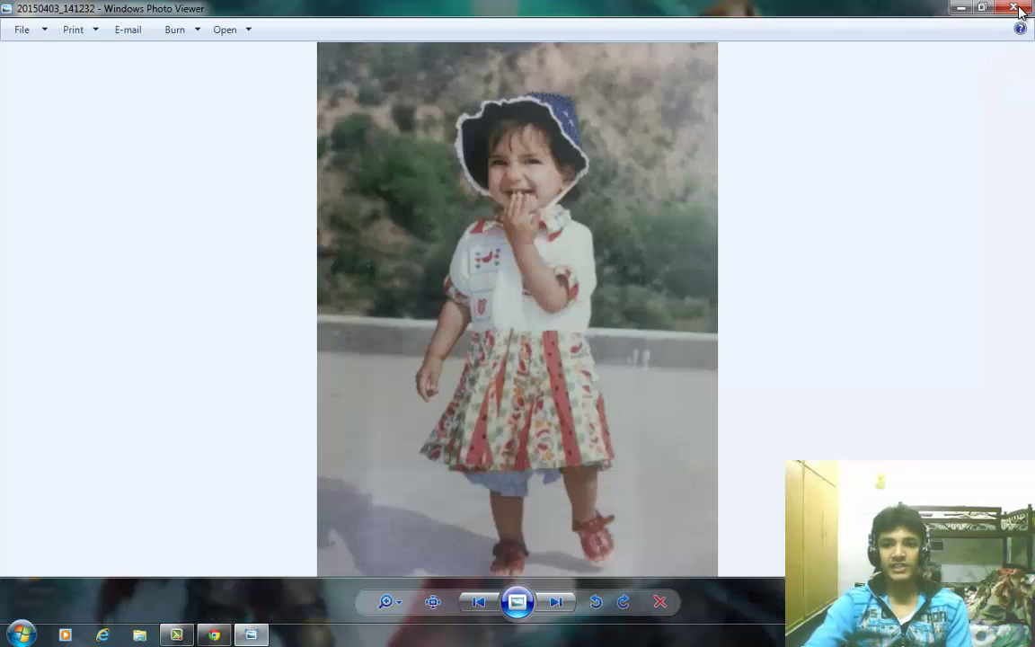
left_click(1015, 8)
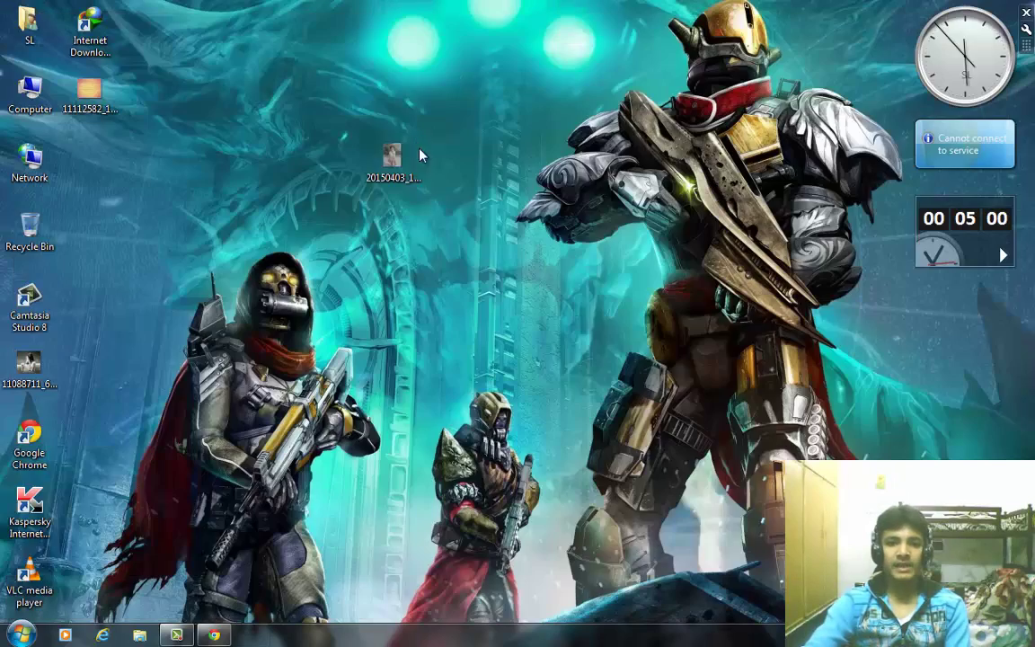
Check in Properties that 20150403_141232 is 1.88 MB, then close the dialog
right_click(385, 159)
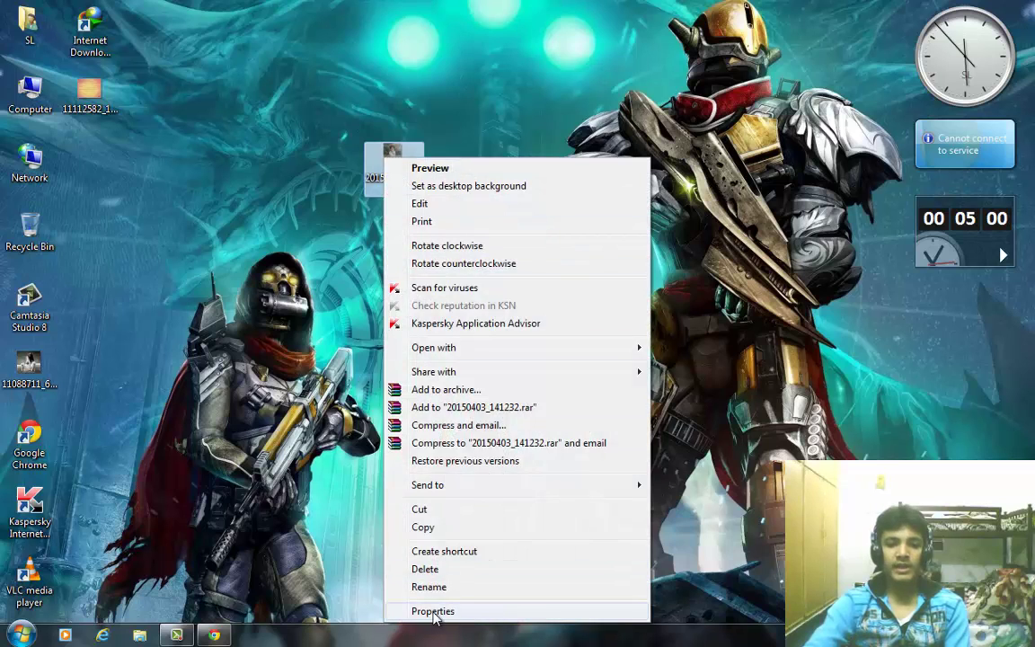
left_click(493, 611)
left_click_drag(500, 184, 493, 137)
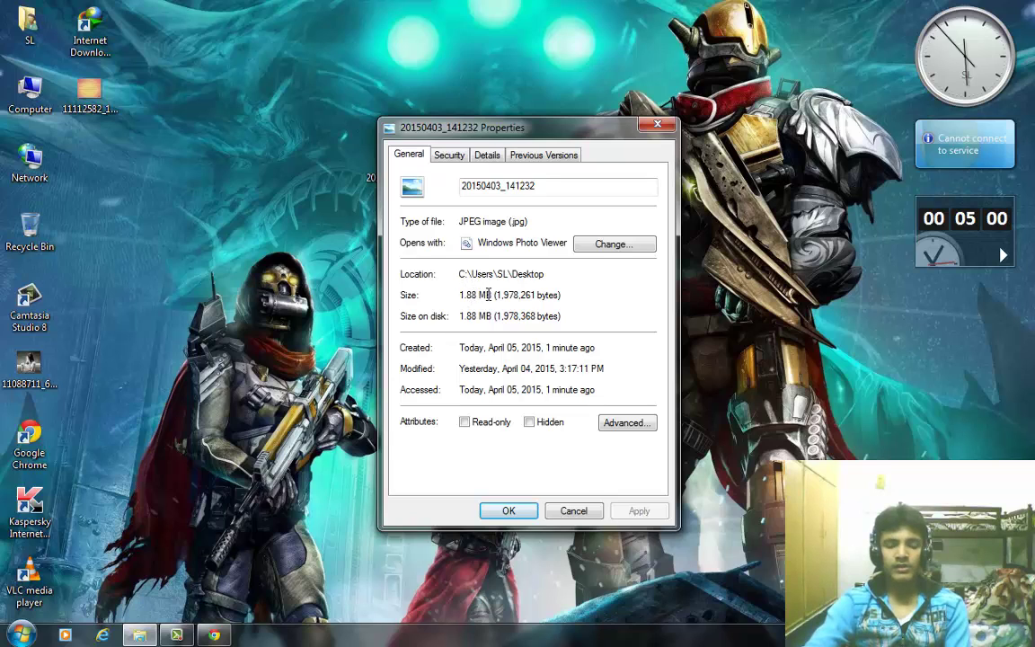
left_click(666, 131)
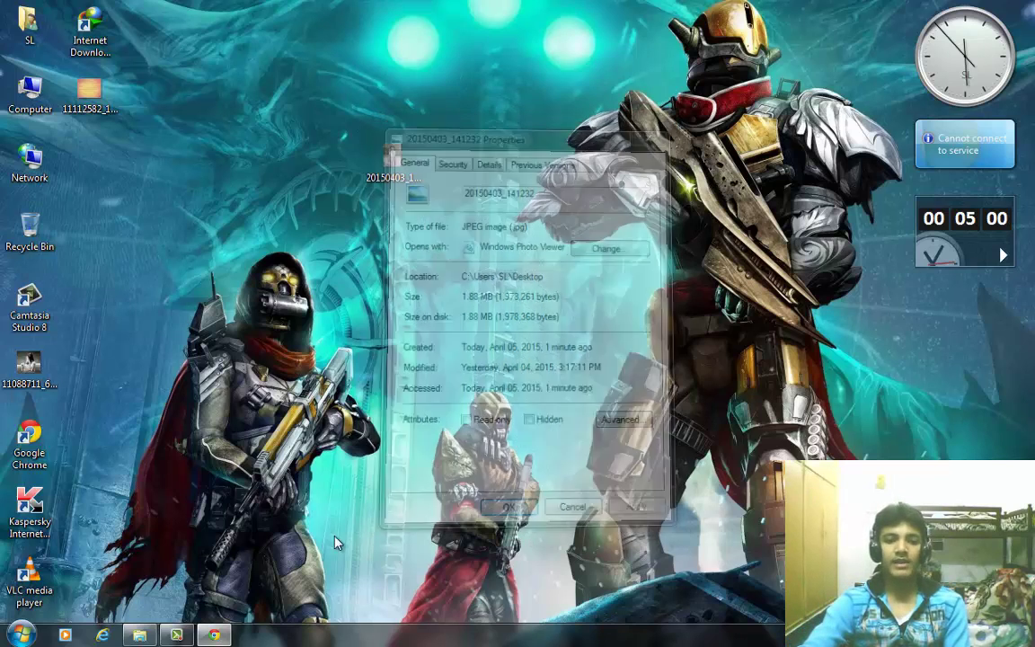
Start a new timeline post and attach 20150403_141232 from the Desktop via Upload Photos/Video
left_click(212, 636)
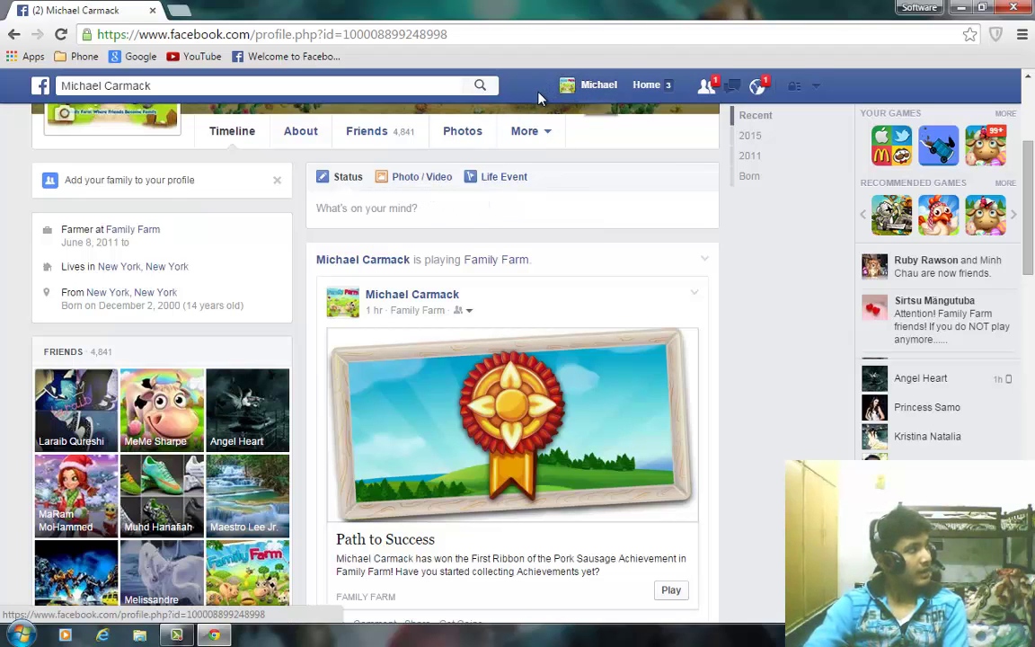
left_click(419, 180)
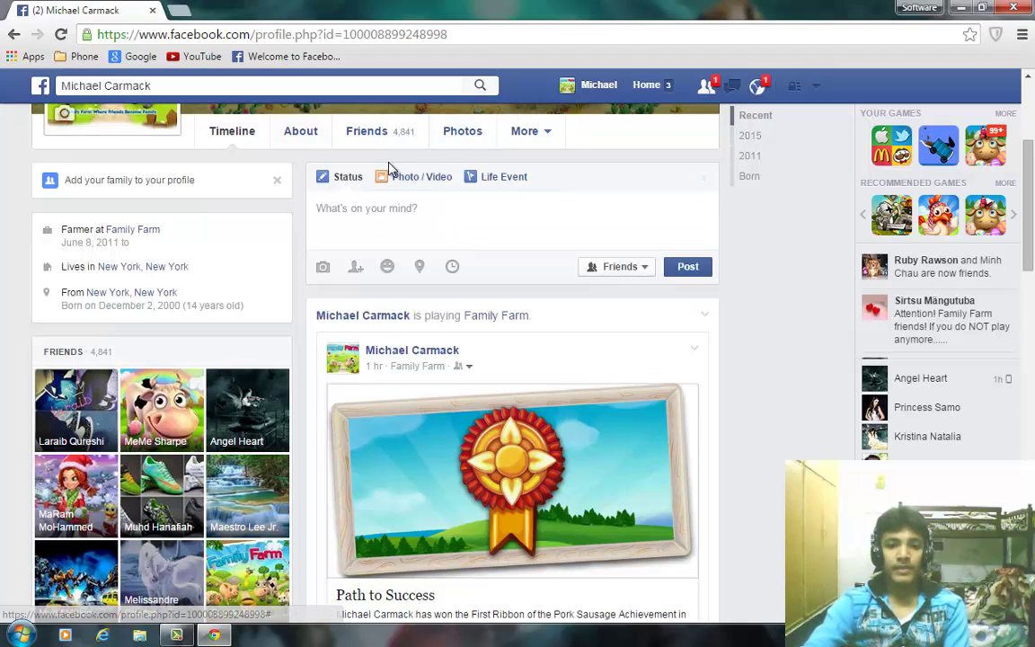
left_click(414, 180)
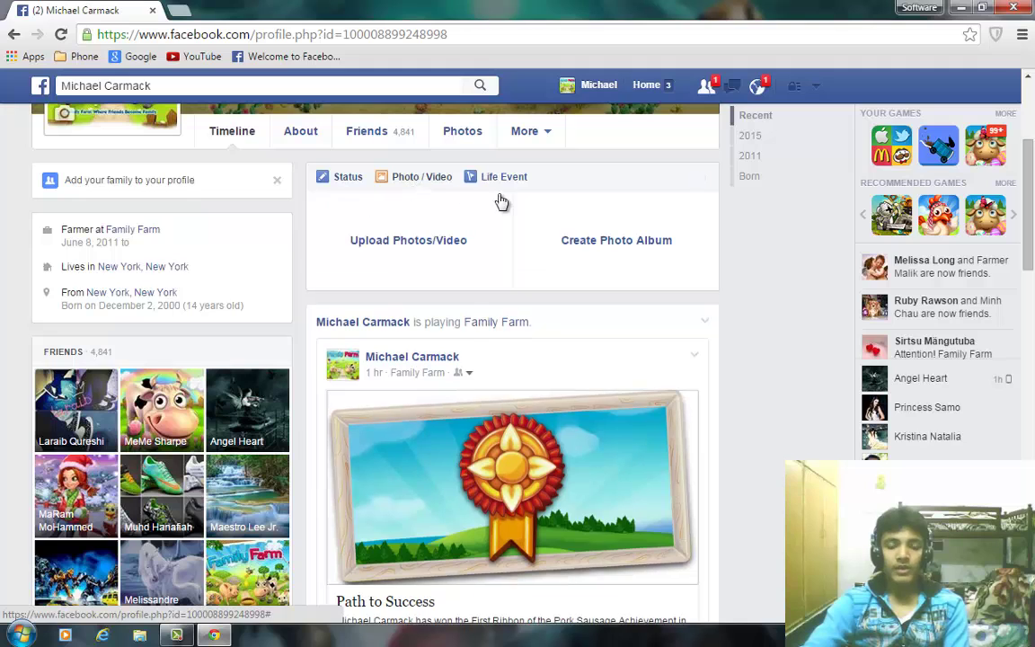
left_click(426, 244)
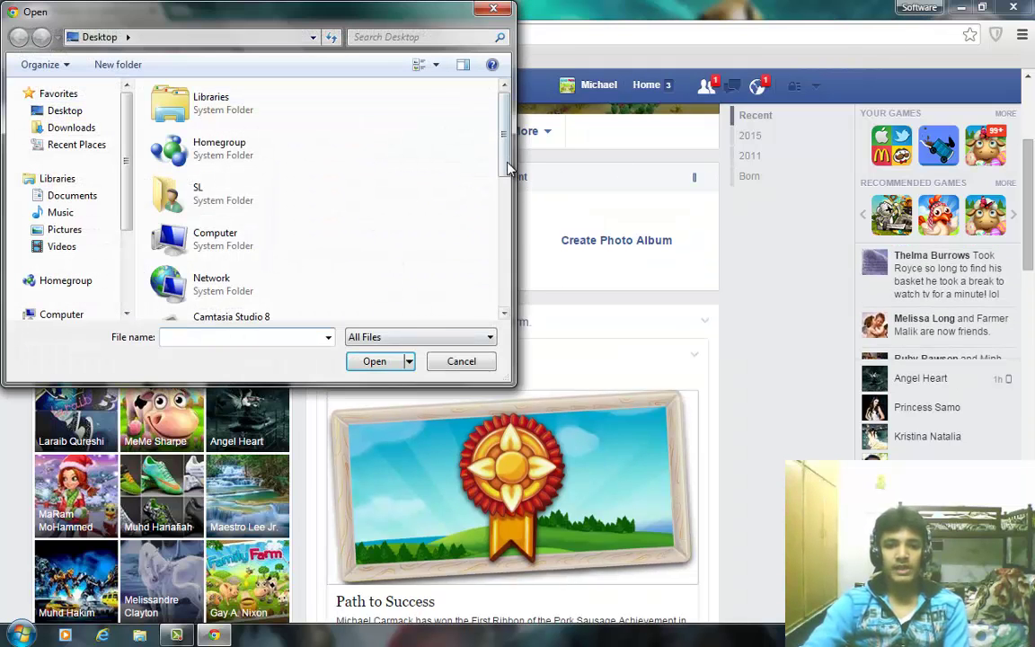
scroll(505, 193, "down", 2)
scroll(505, 205, "down", 5)
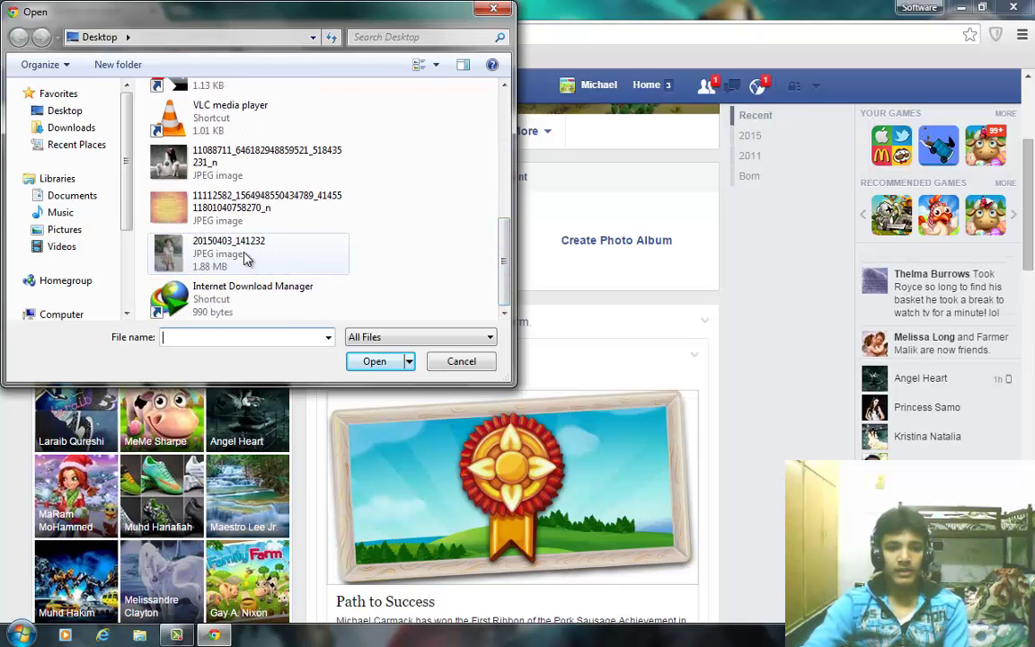
left_click(247, 258)
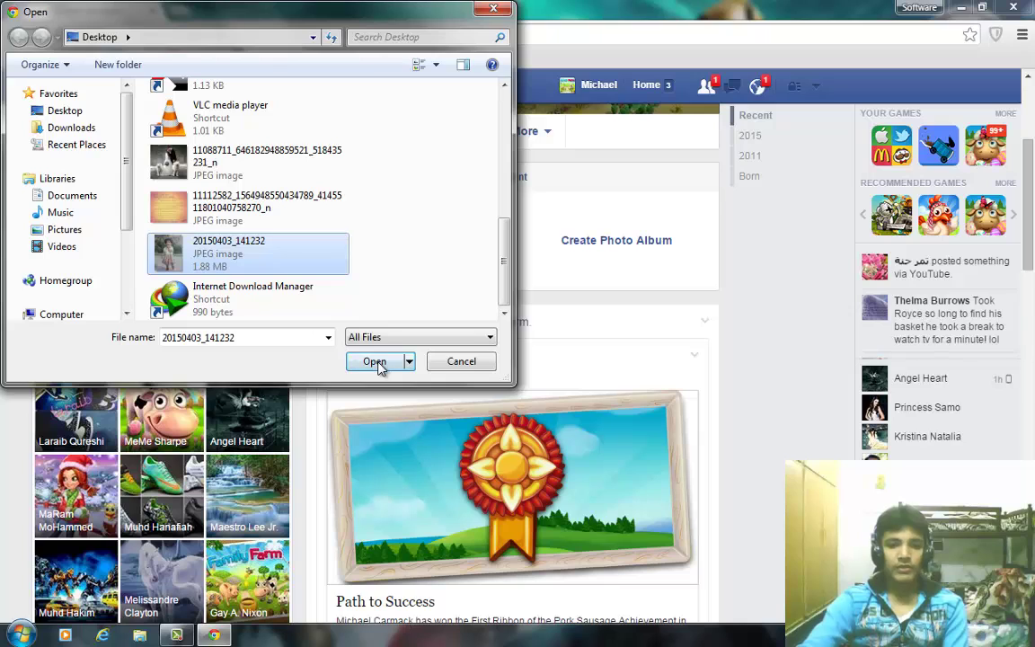
left_click(376, 361)
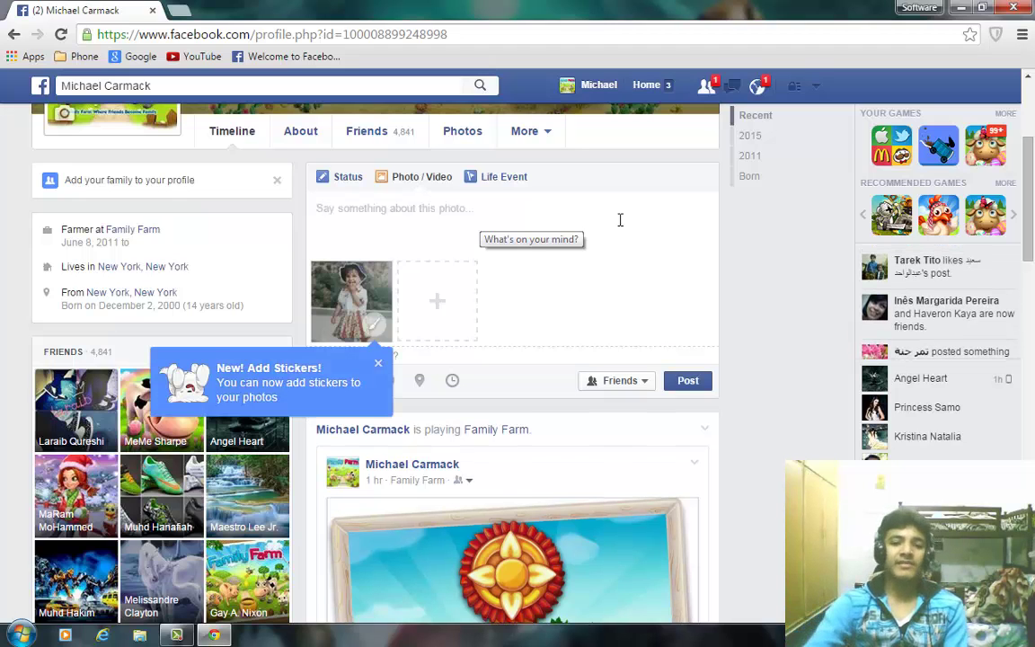
Dismiss the stickers notice and publish the photo post to the timeline
left_click(379, 366)
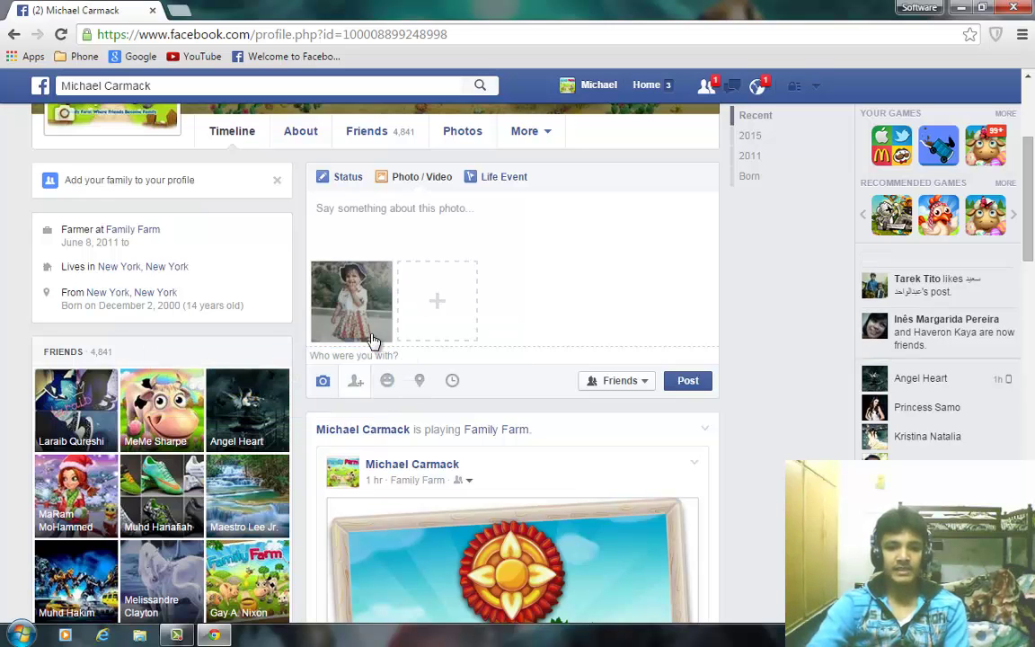
mouse_move(373, 334)
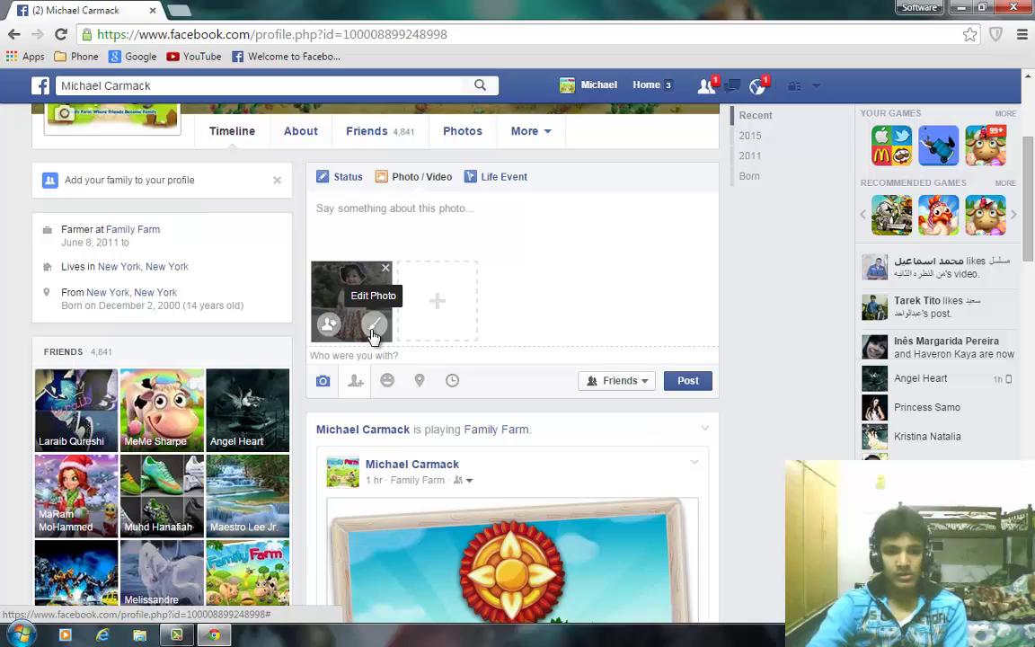
left_click(689, 383)
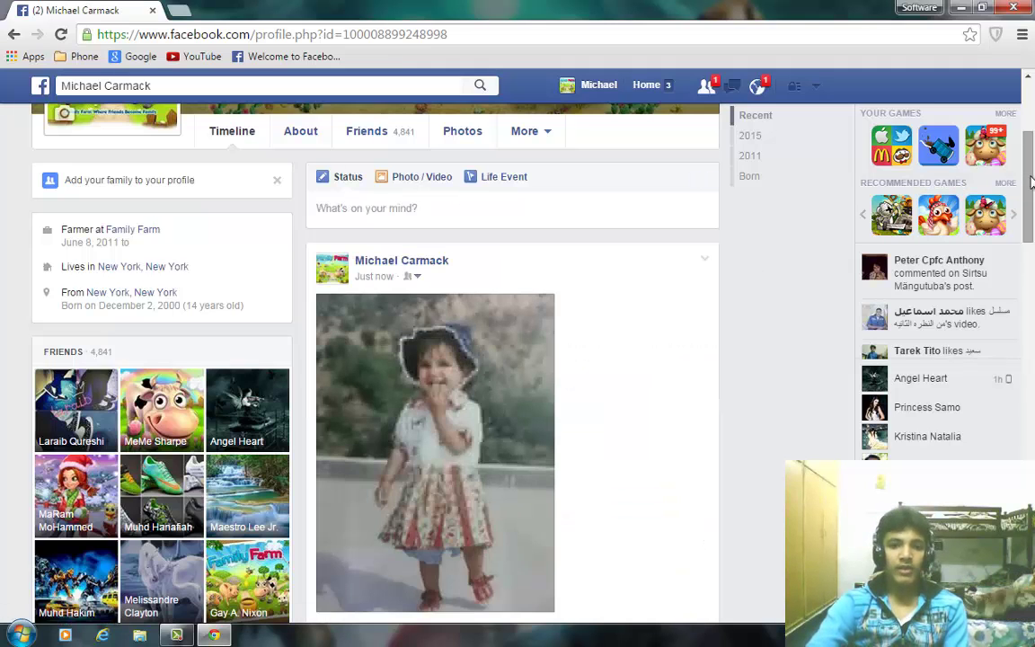
Open the posted photo in the Facebook photo viewer
scroll(930, 216, "down", 2)
scroll(930, 220, "up", 1)
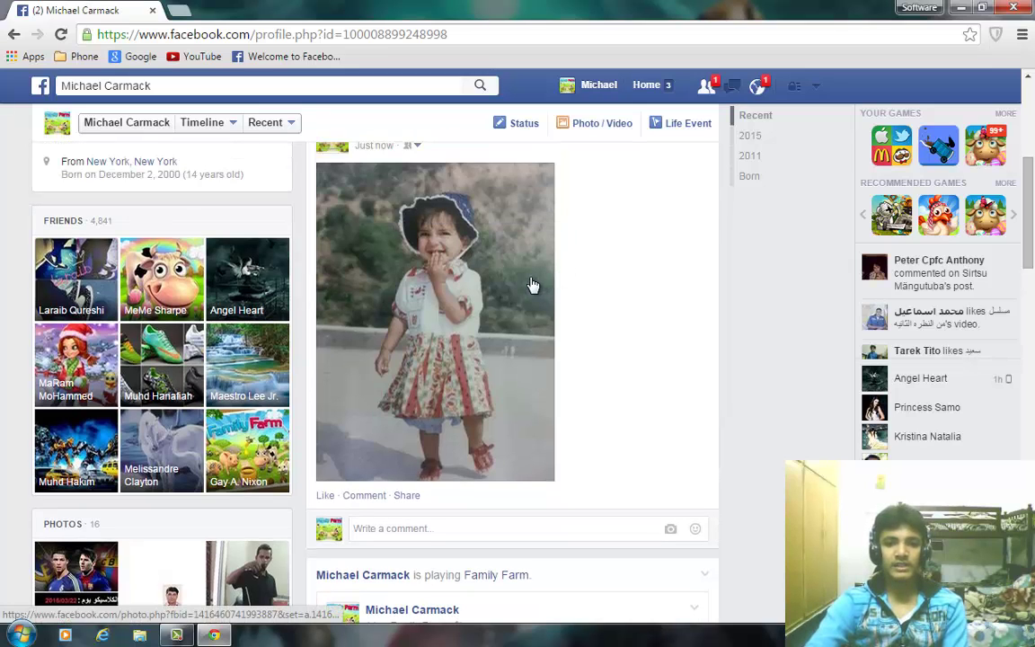
left_click(504, 234)
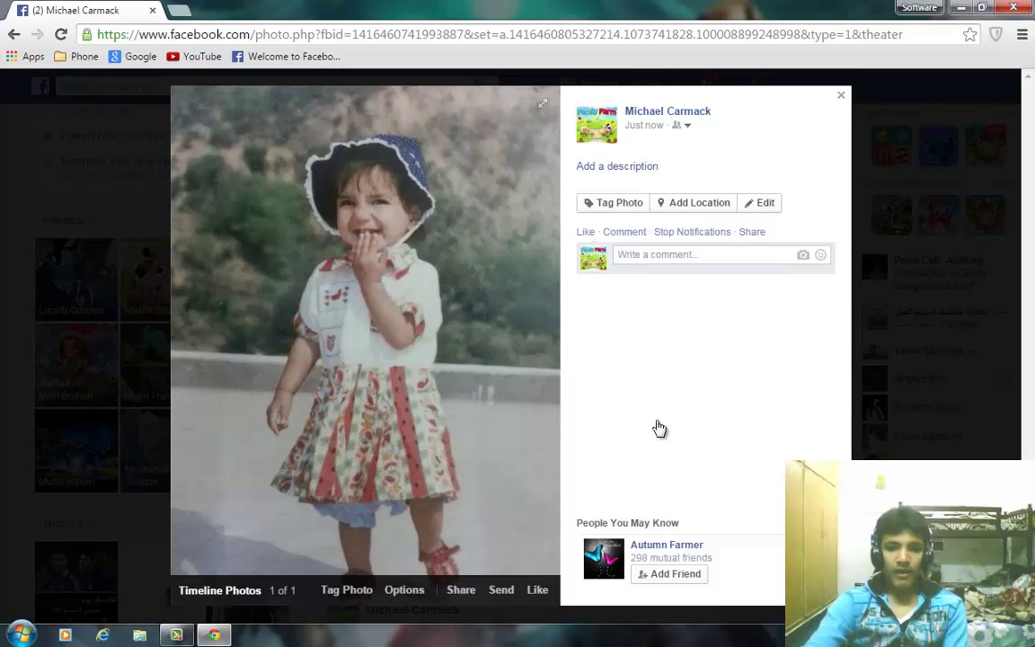
Save the posted photo to the Desktop as a JPEG under its default name
right_click(418, 322)
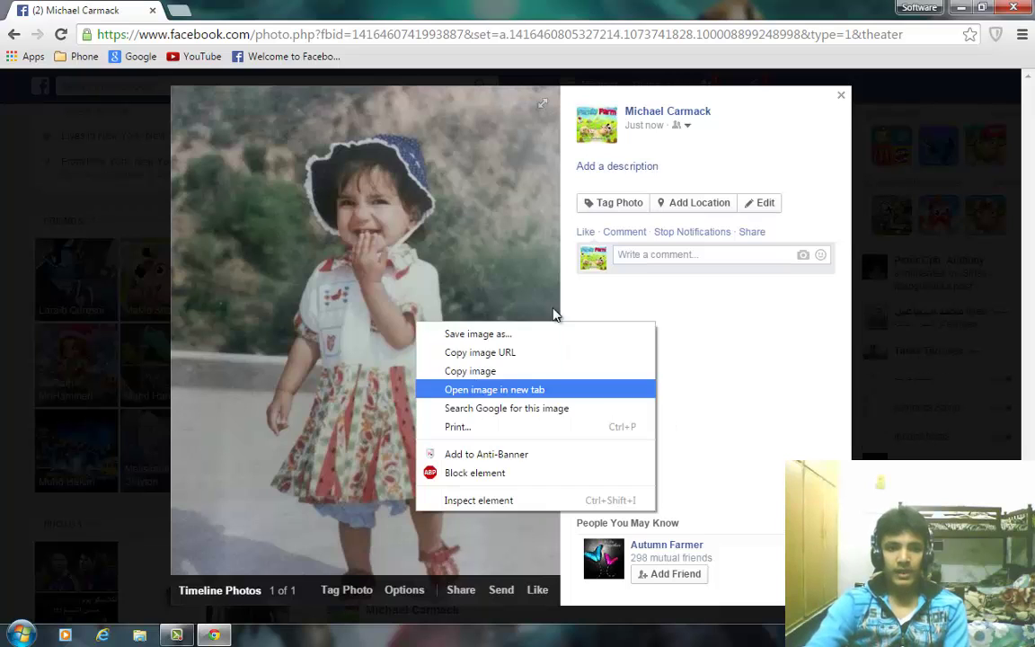
left_click(486, 335)
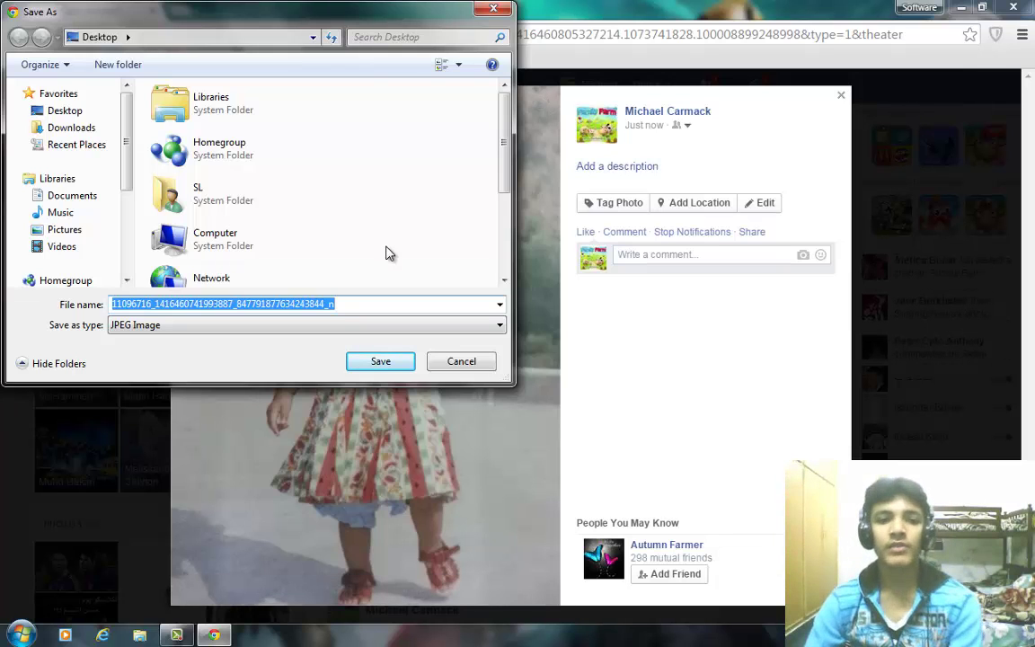
left_click(397, 364)
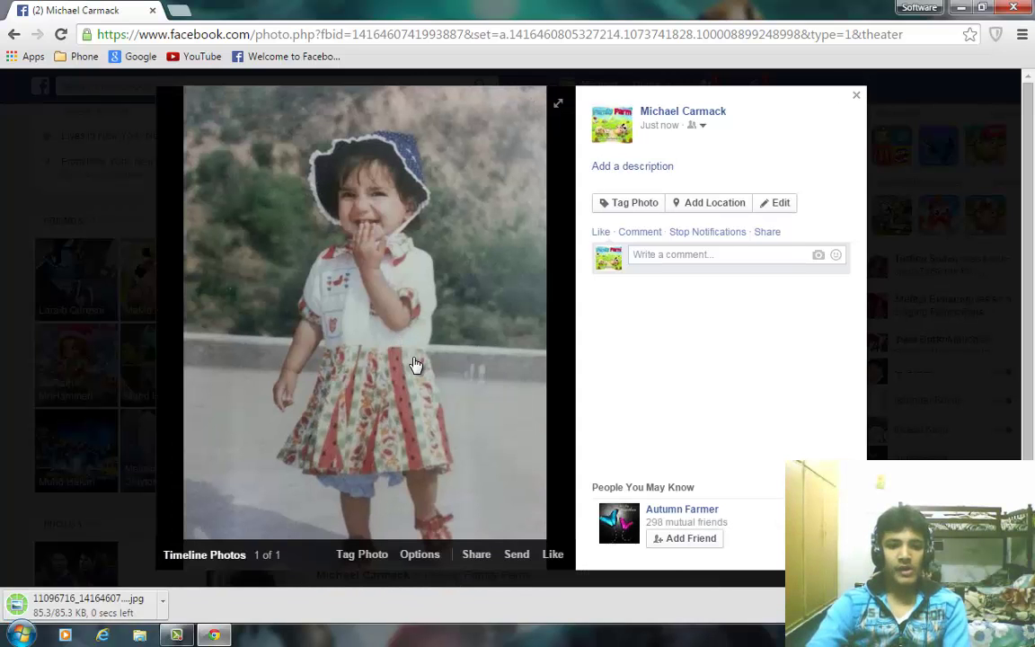
Show the desktop and place the downloaded copy's file next to the original photo
key("super+d")
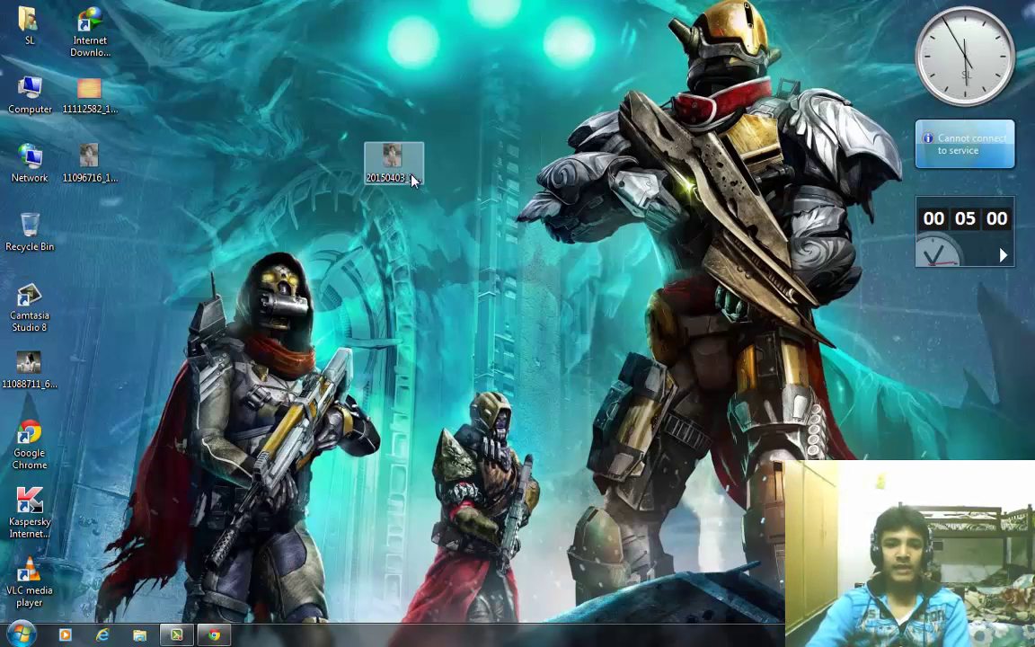
left_click_drag(120, 257, 109, 243)
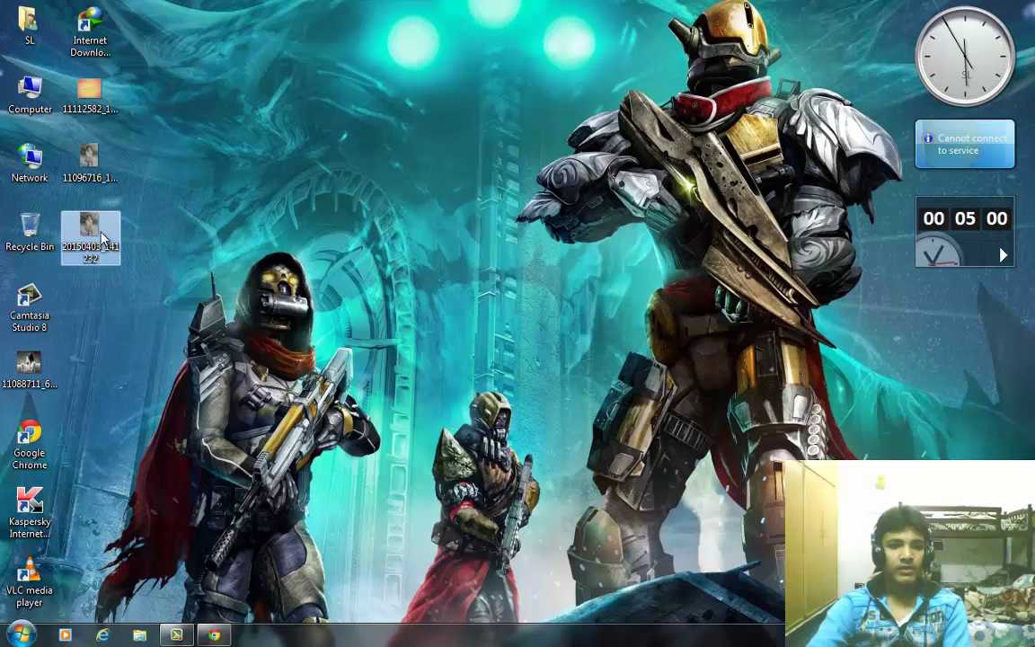
left_click(88, 160)
left_click_drag(89, 160, 332, 235)
left_click_drag(149, 228, 392, 229)
Open the copy and original 20150403_141232 in Photo Viewer windows side by side
double_click(392, 229)
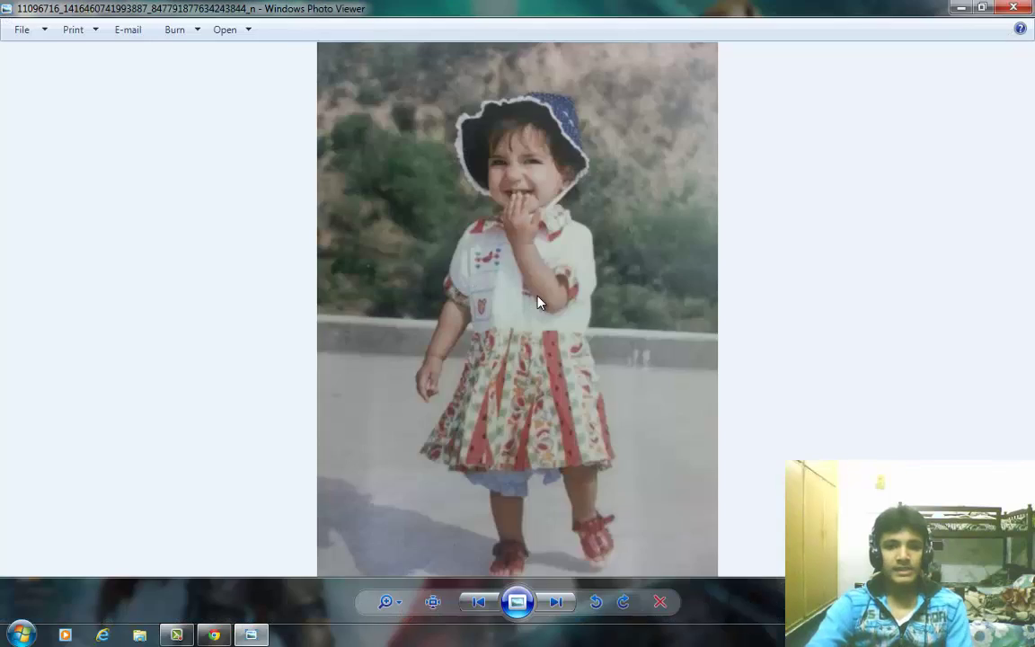
double_click(885, 7)
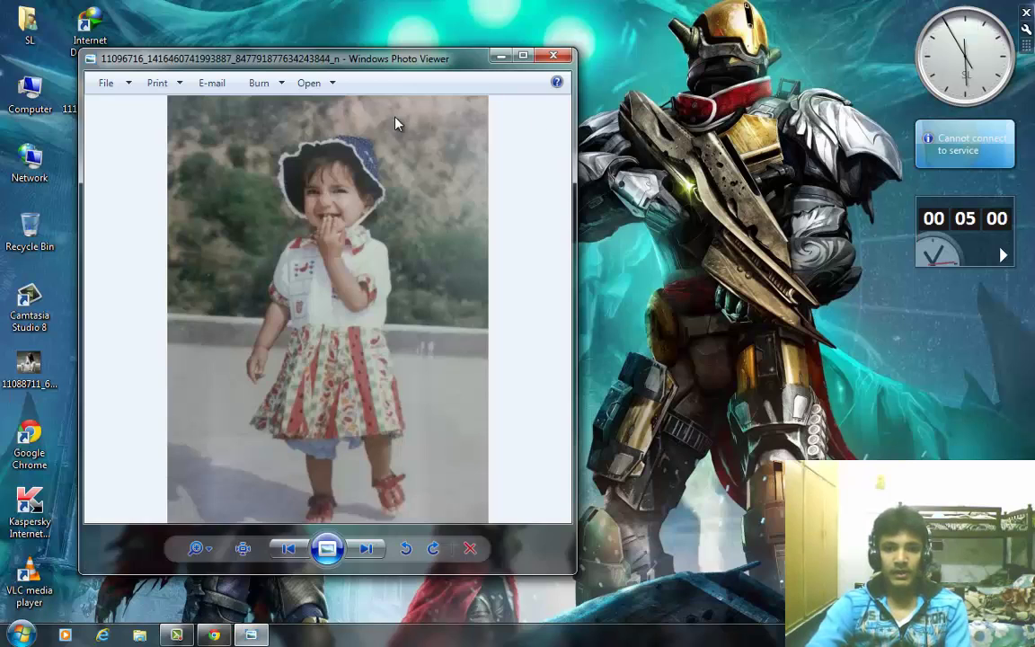
left_click_drag(404, 72, 752, 75)
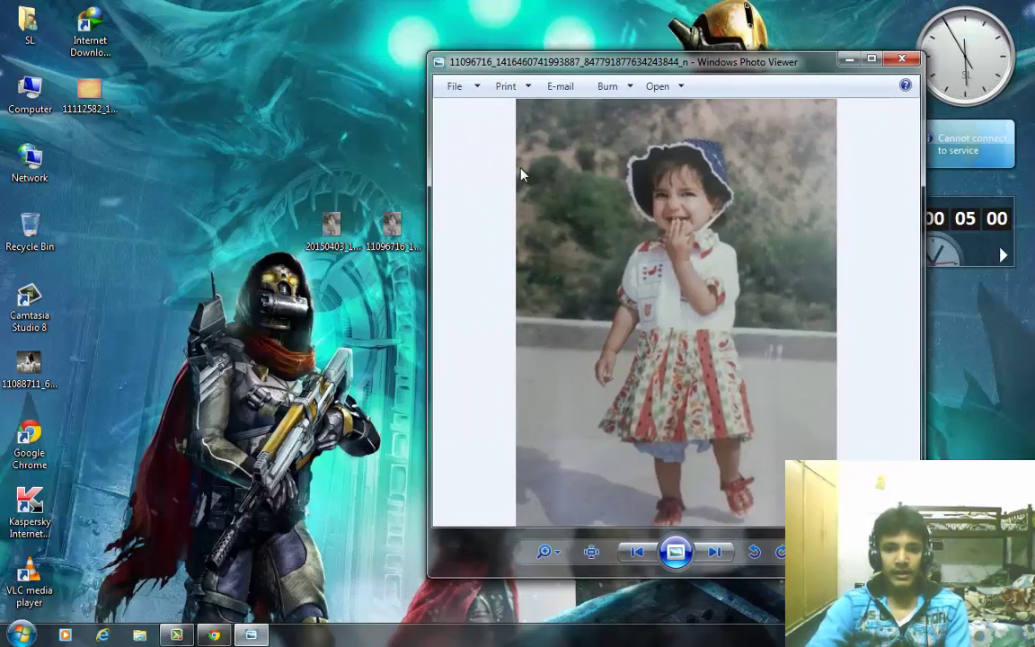
double_click(332, 224)
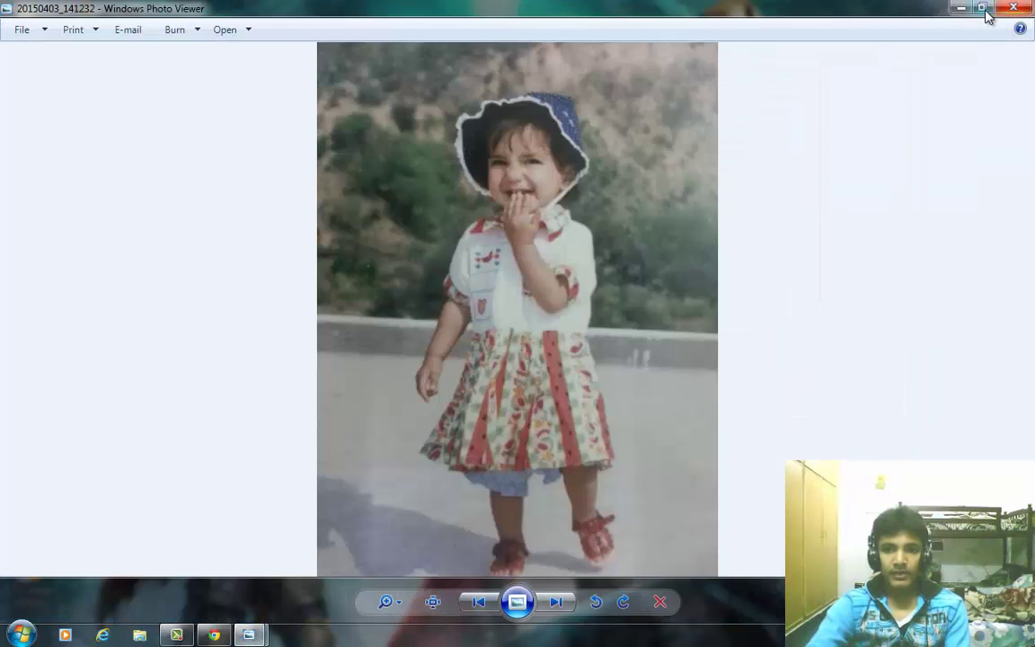
left_click(986, 7)
left_click_drag(370, 53, 288, 61)
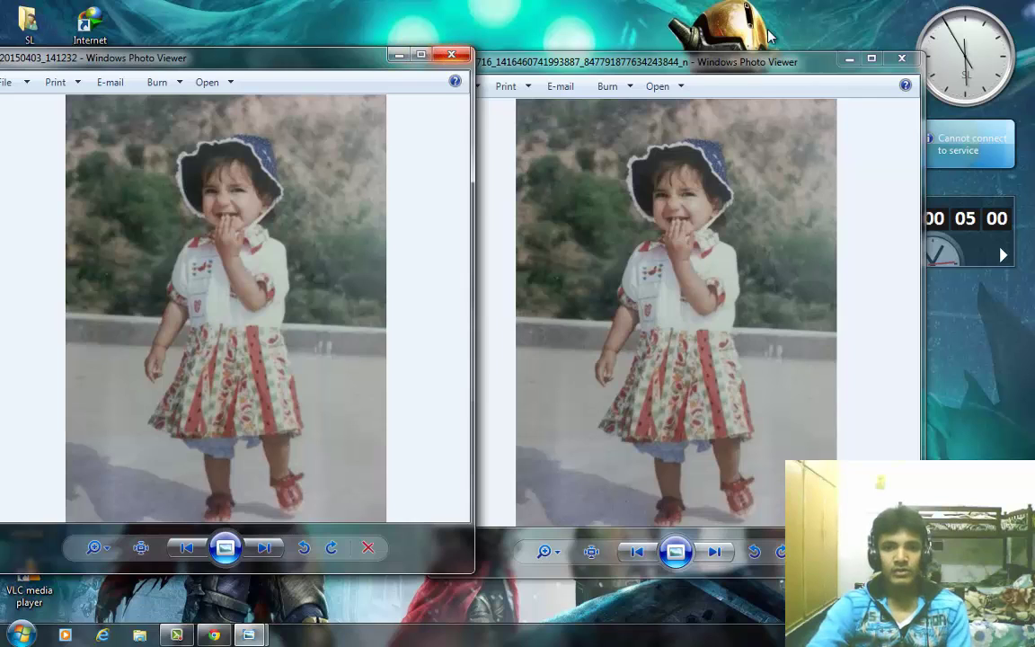
left_click(451, 57)
Show Properties for the 85.2 KB copy and the 1.88 MB original side by side
key("alt+F4")
right_click(392, 224)
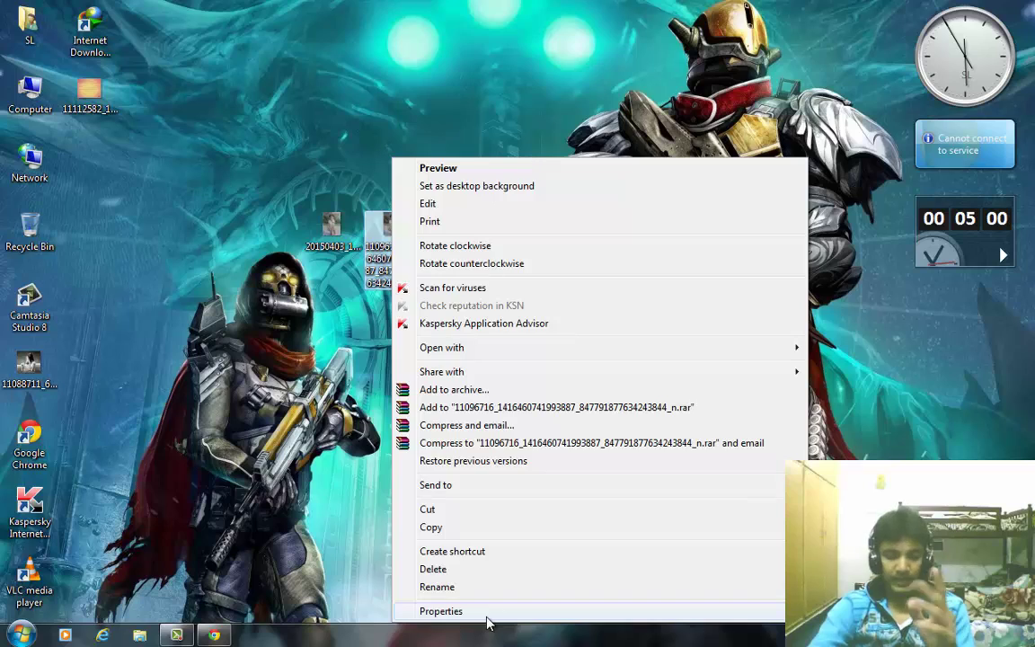
left_click(488, 611)
left_click_drag(683, 207, 814, 148)
right_click(334, 227)
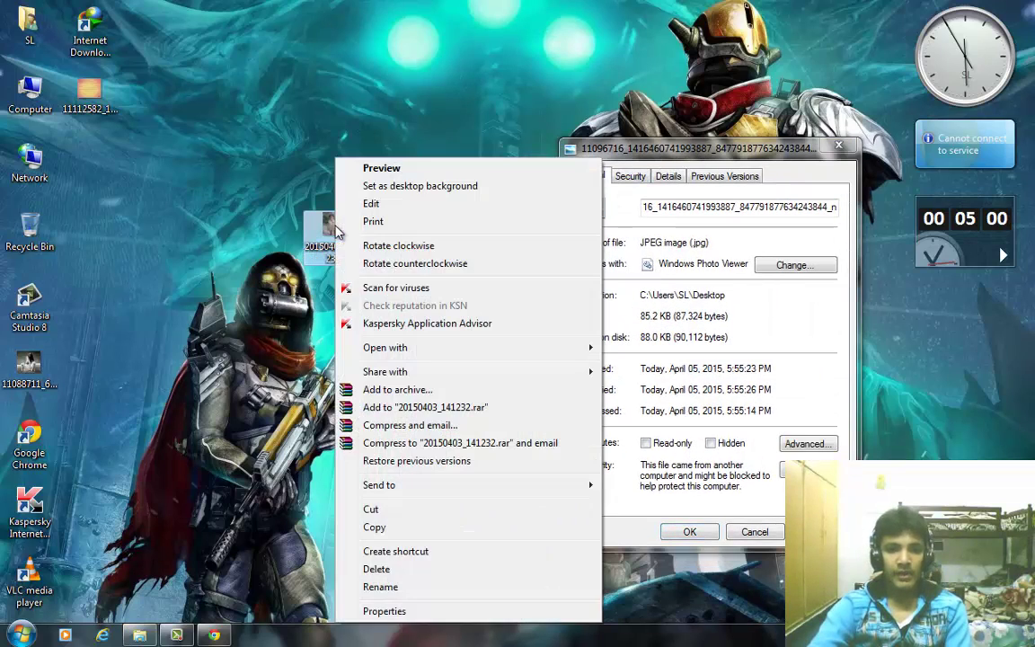
left_click(392, 611)
left_click_drag(408, 178, 347, 124)
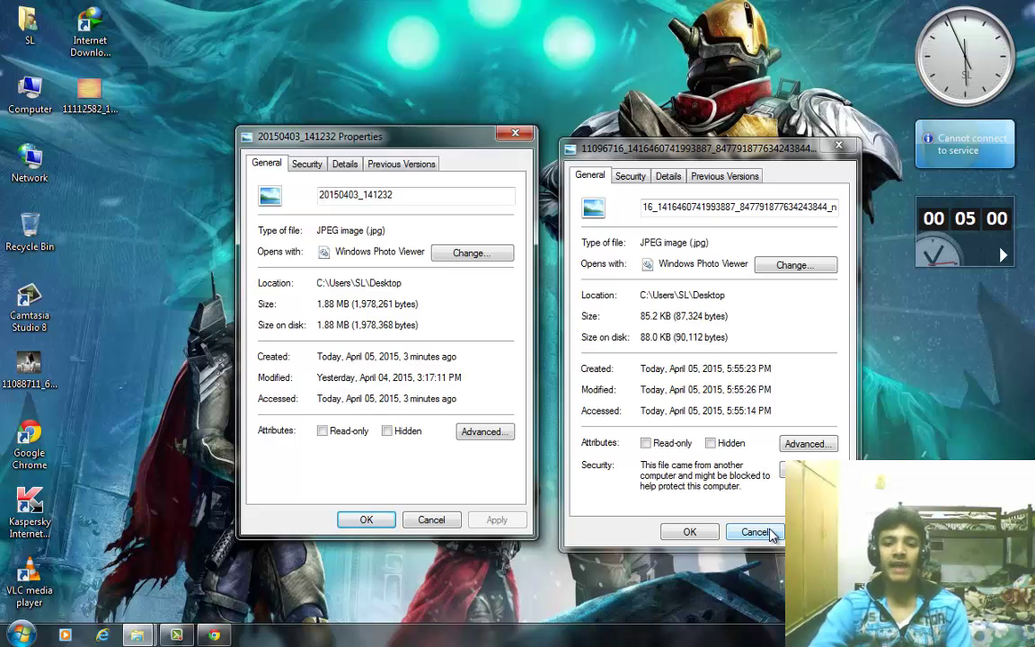
Close both Properties dialogs, move the two files back left, and return to Chrome
left_click(430, 519)
left_click_drag(332, 225, 90, 168)
left_click_drag(392, 230, 88, 230)
left_click(216, 635)
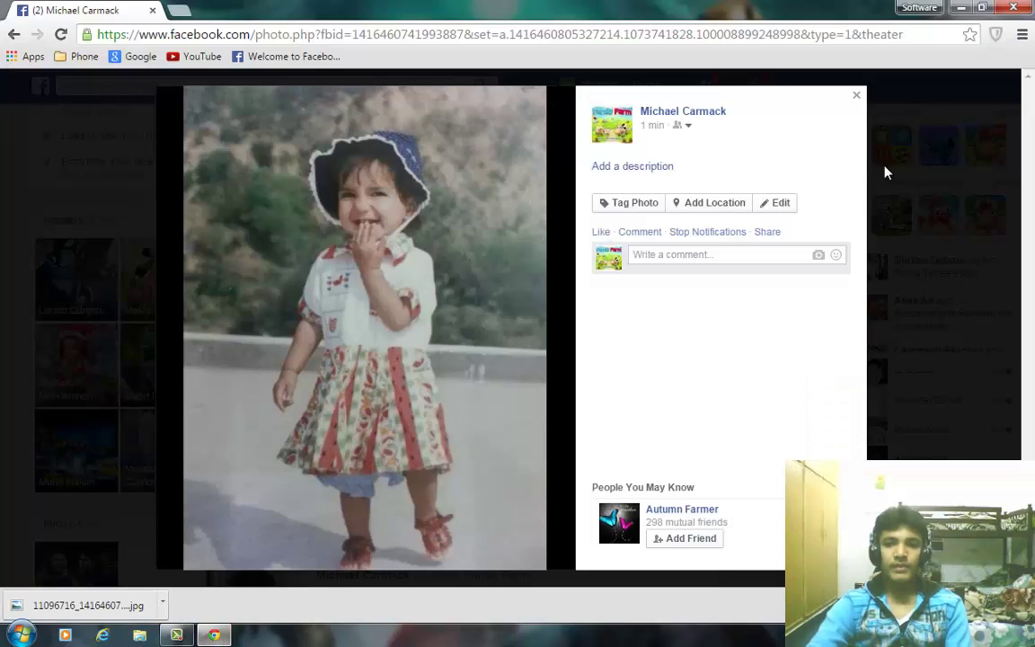
Close the photo viewer and delete the test photo post, confirming Delete Post
left_click(858, 97)
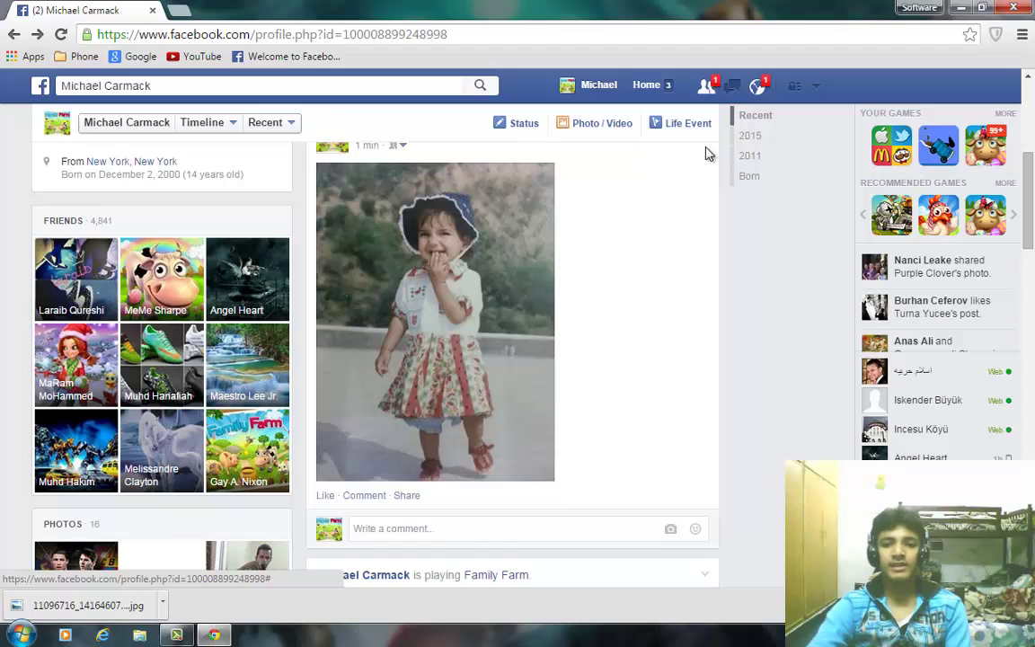
scroll(715, 233, "up", 2)
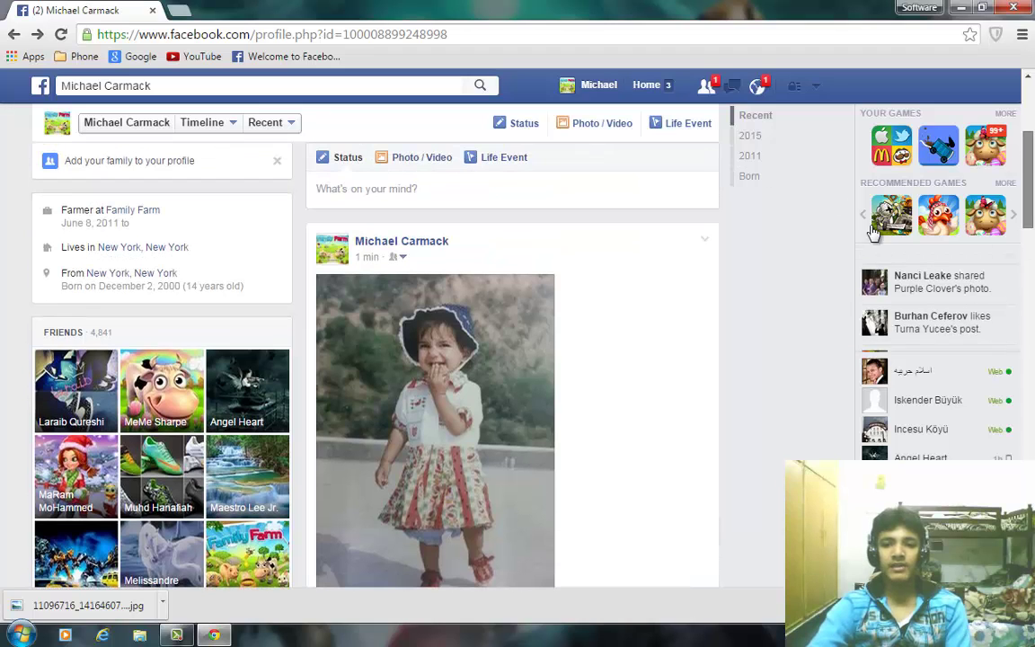
left_click(704, 239)
left_click(656, 388)
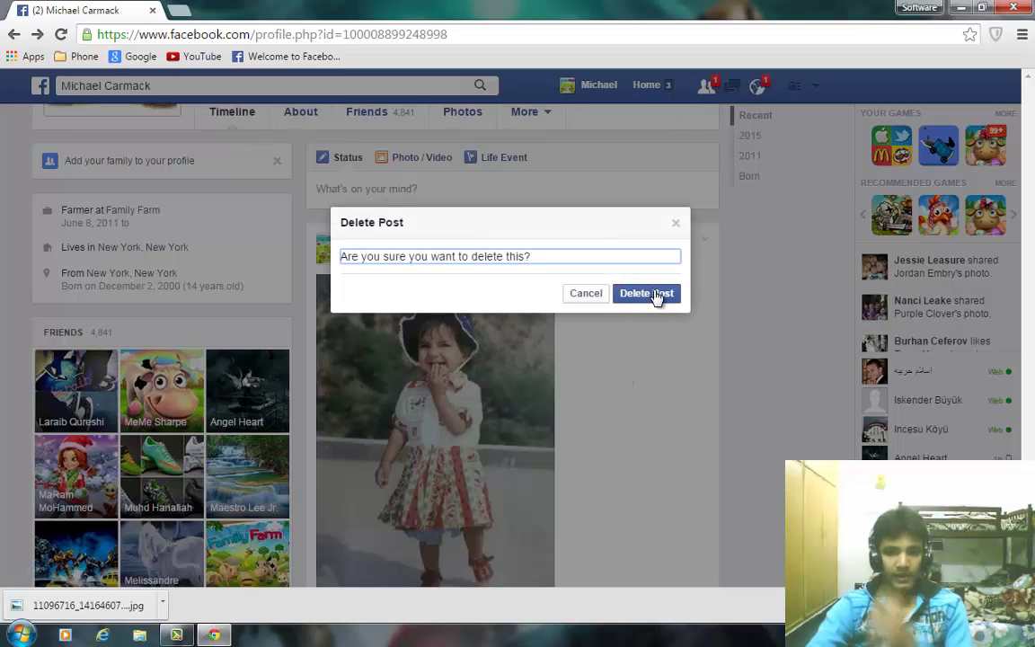
left_click(654, 293)
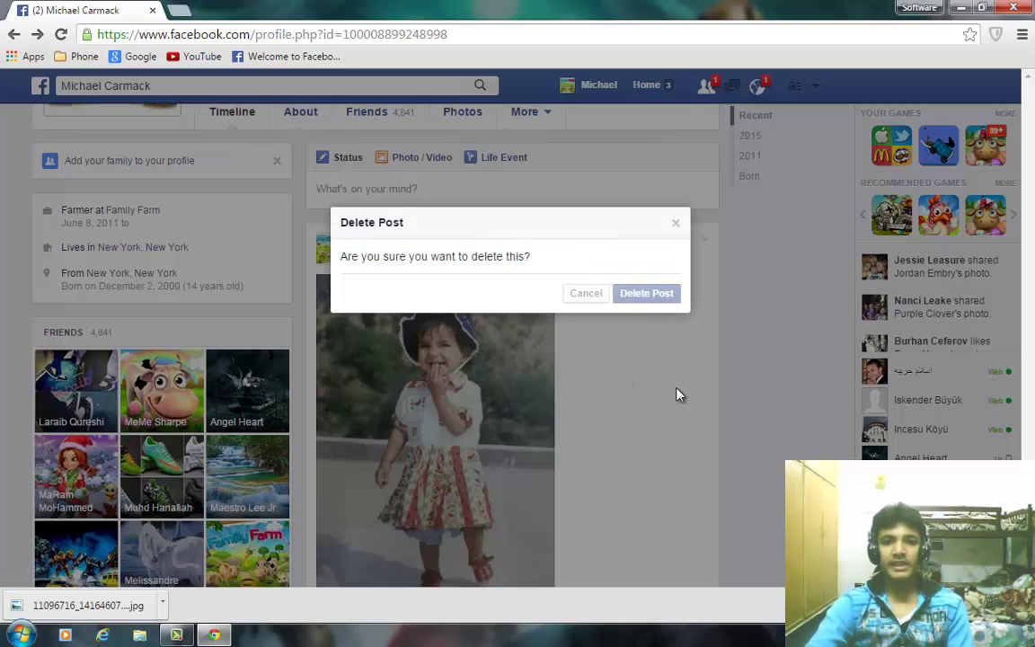